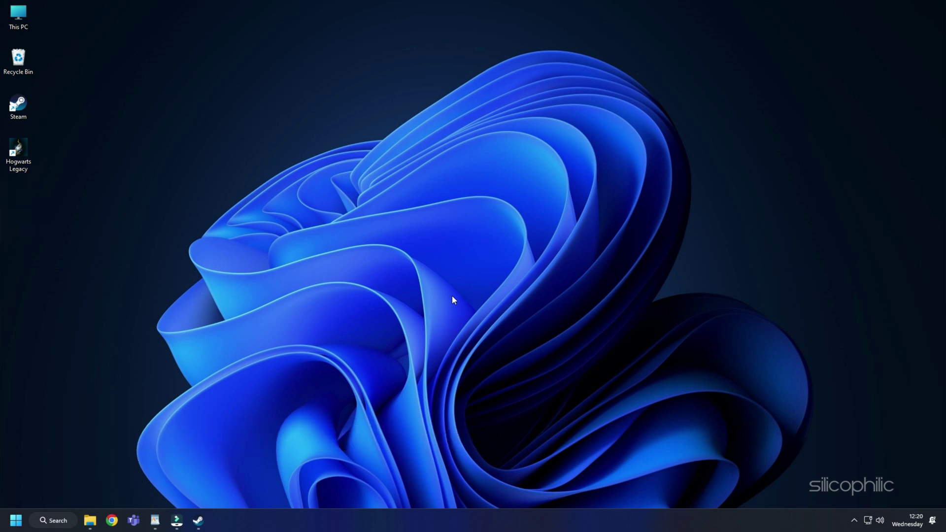
Open Steam's download settings and bring up the Steam library folders manager
left_click(198, 522)
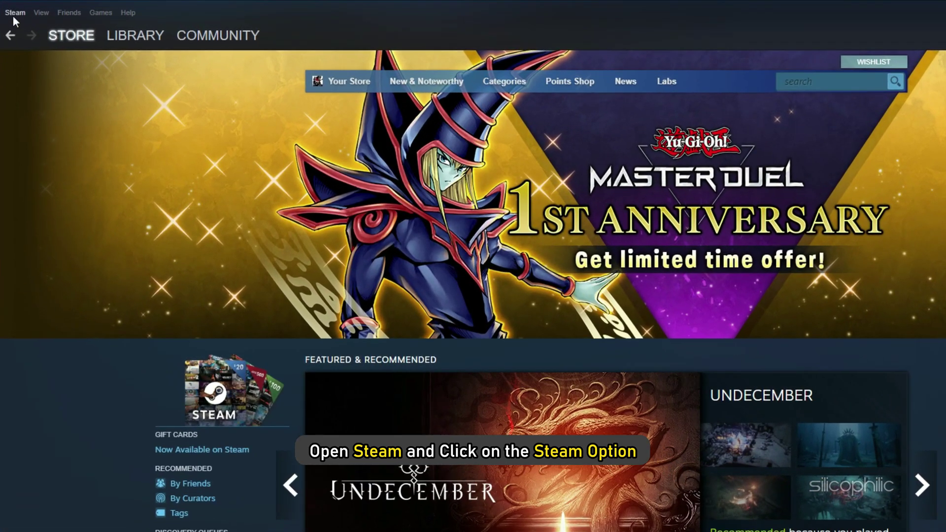
left_click(15, 13)
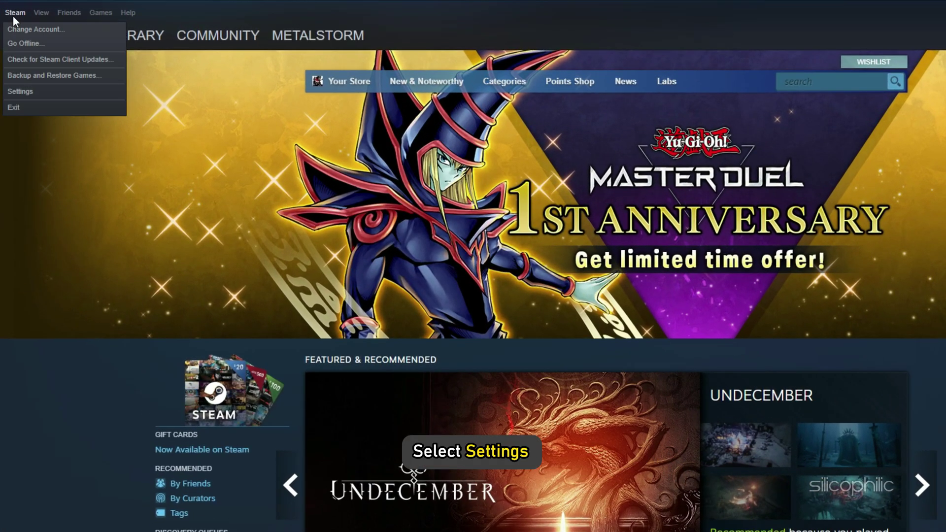
left_click(22, 92)
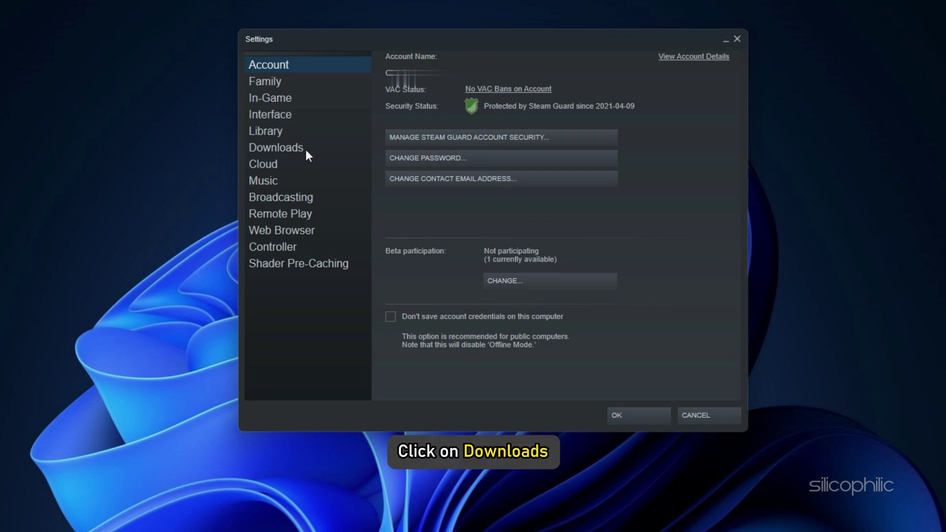
left_click(302, 148)
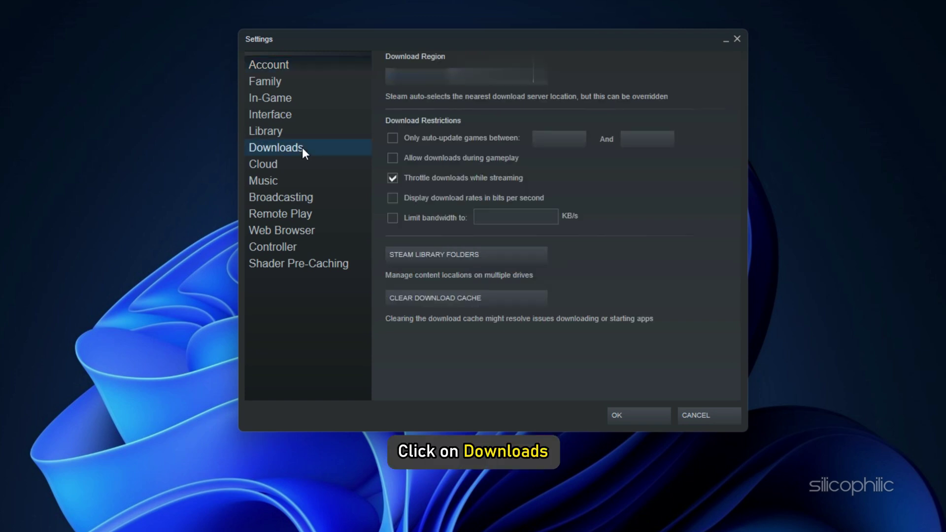
left_click(495, 252)
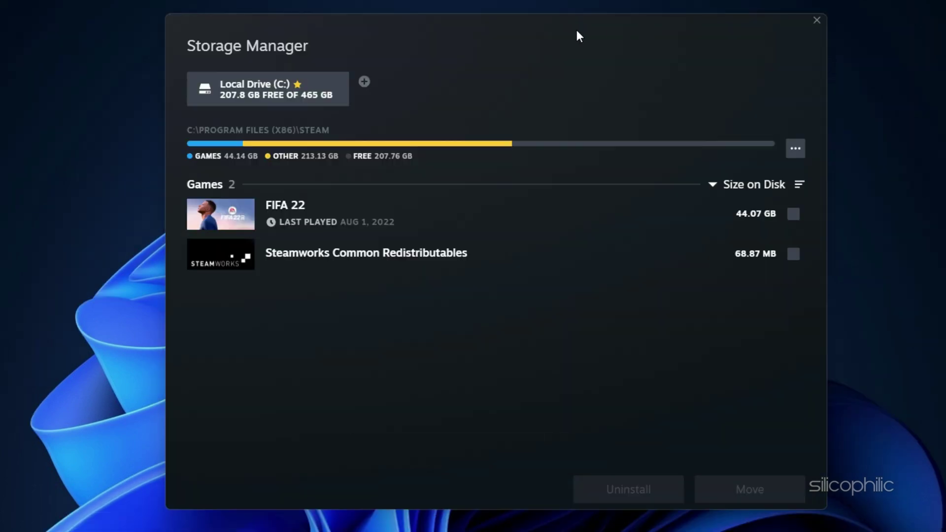
Add a new Steam library folder on Local Drive (E:)
left_click(364, 82)
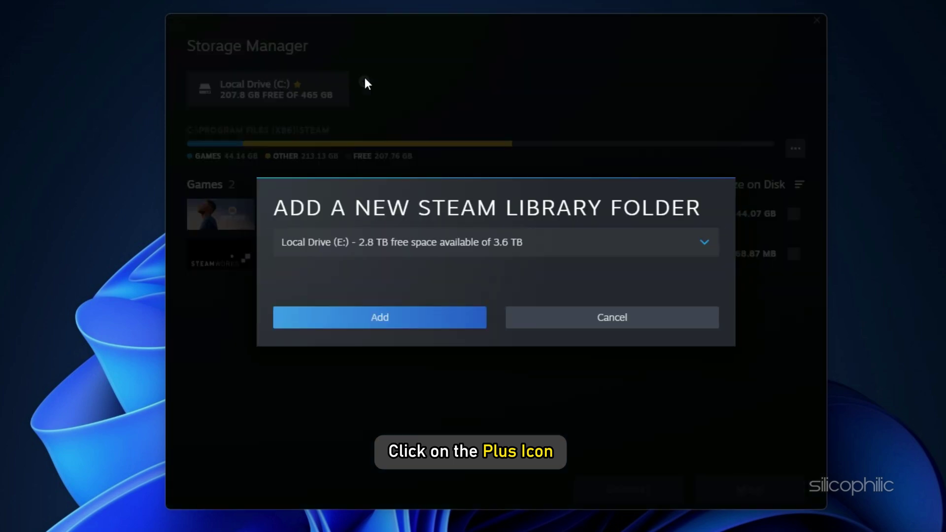
left_click(706, 244)
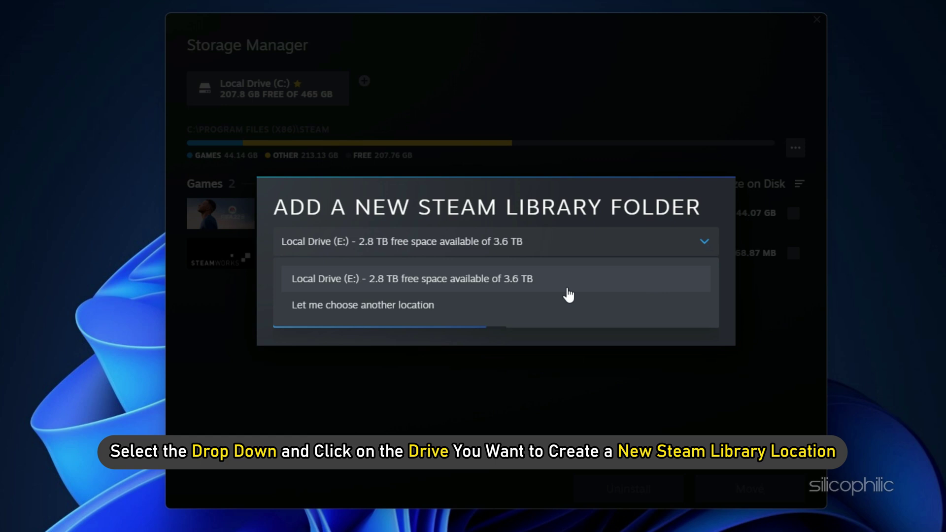
left_click(535, 284)
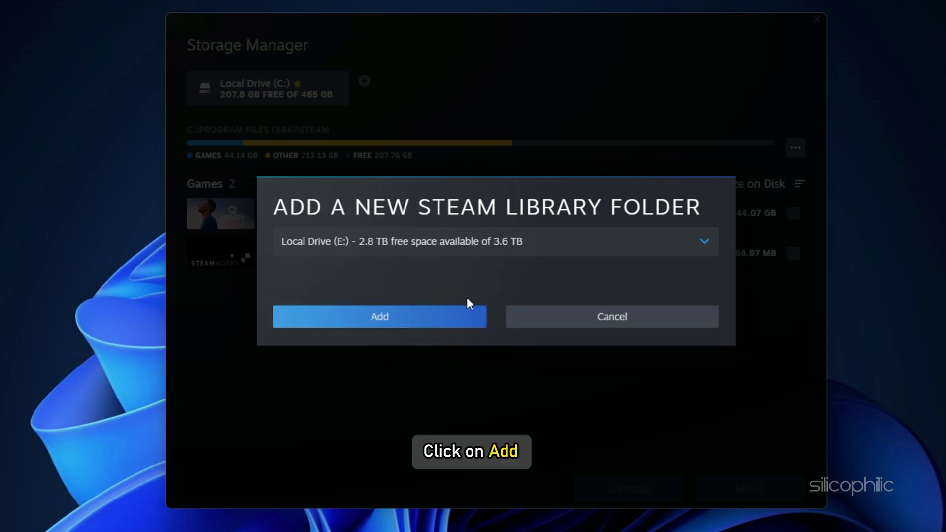
left_click(397, 325)
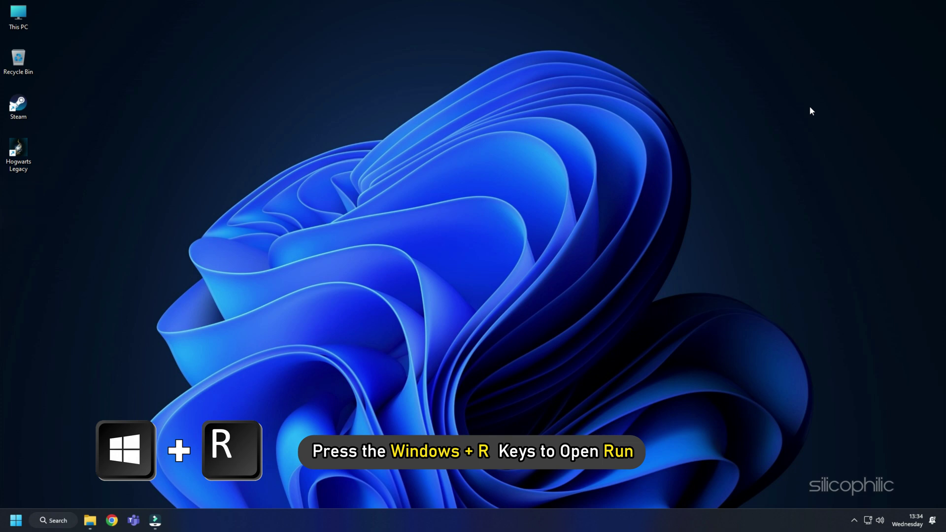
Run appwiz.cpl in Windows to open the list of installed programs
key("super+r")
type("app")
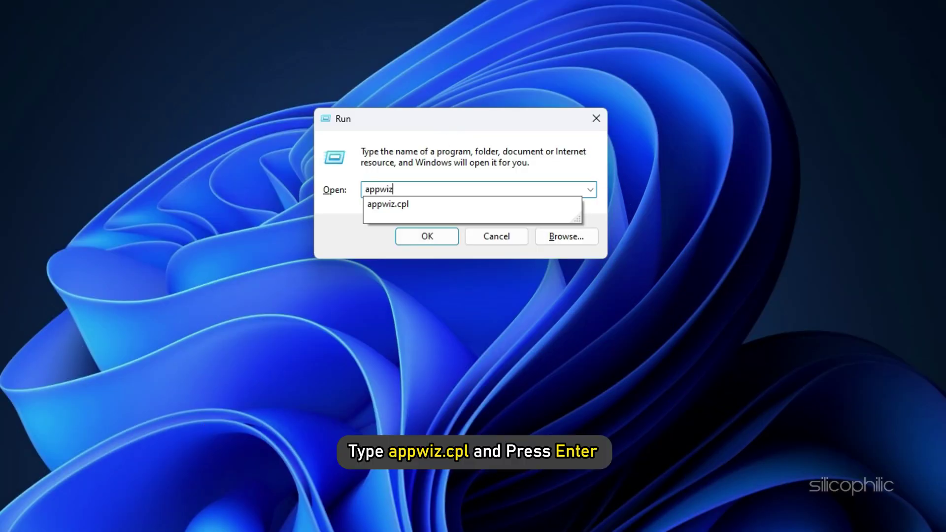
type("wiz.cpl")
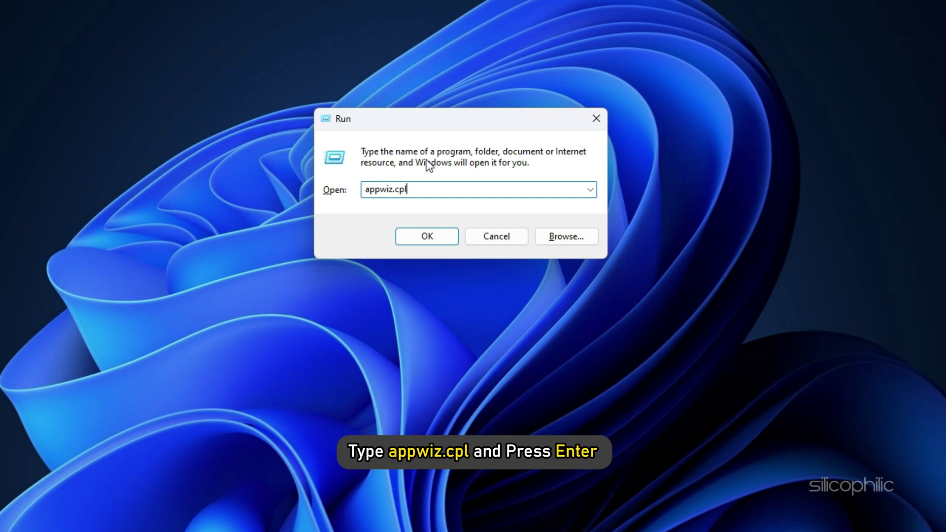
key("Return")
Uninstall Hogwarts Legacy from the installed programs list
scroll(340, 269, "down", 3)
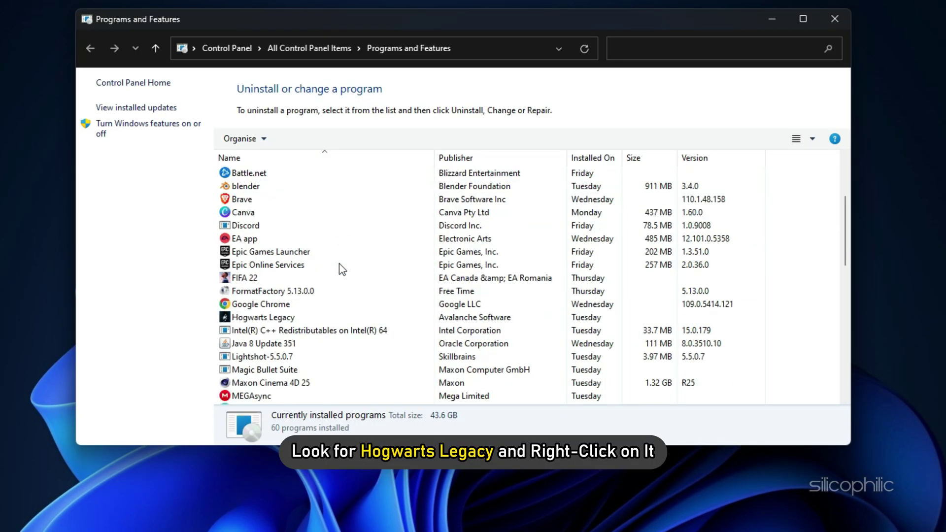
left_click(286, 318)
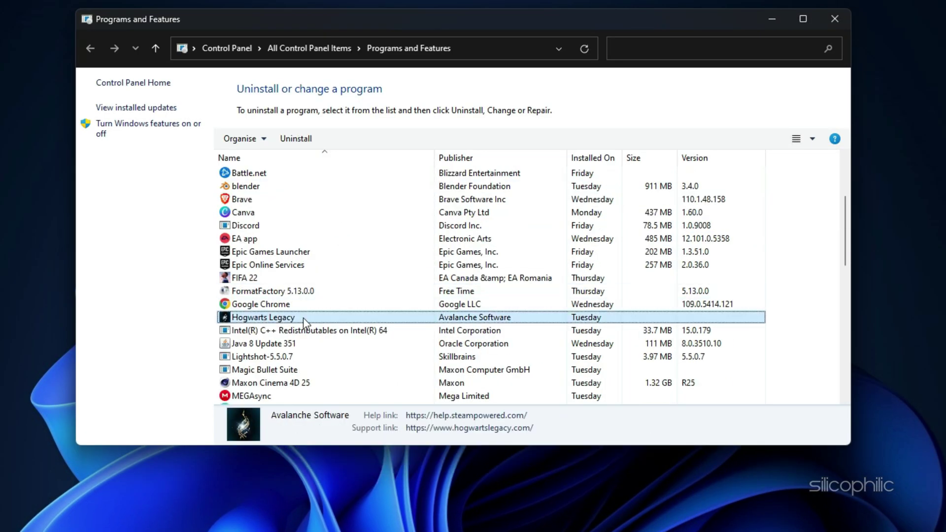
right_click(303, 317)
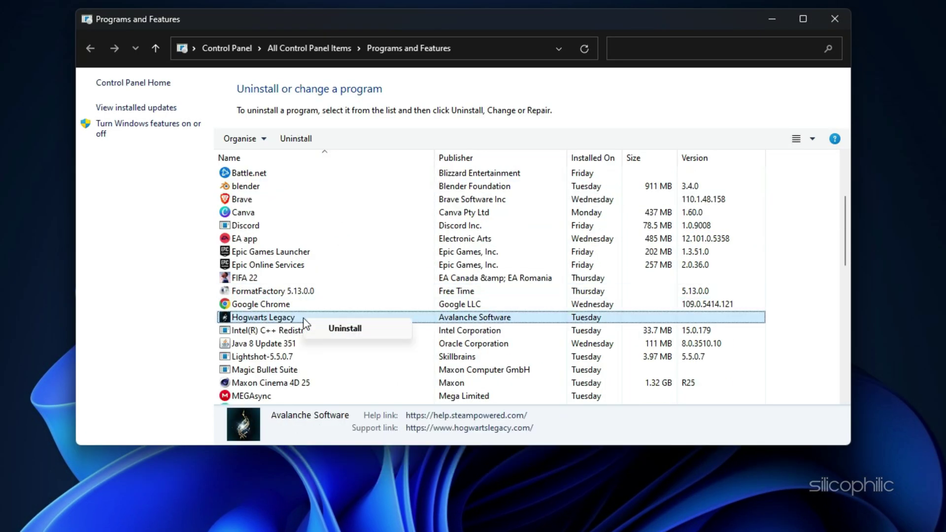
left_click(380, 327)
left_click(410, 355)
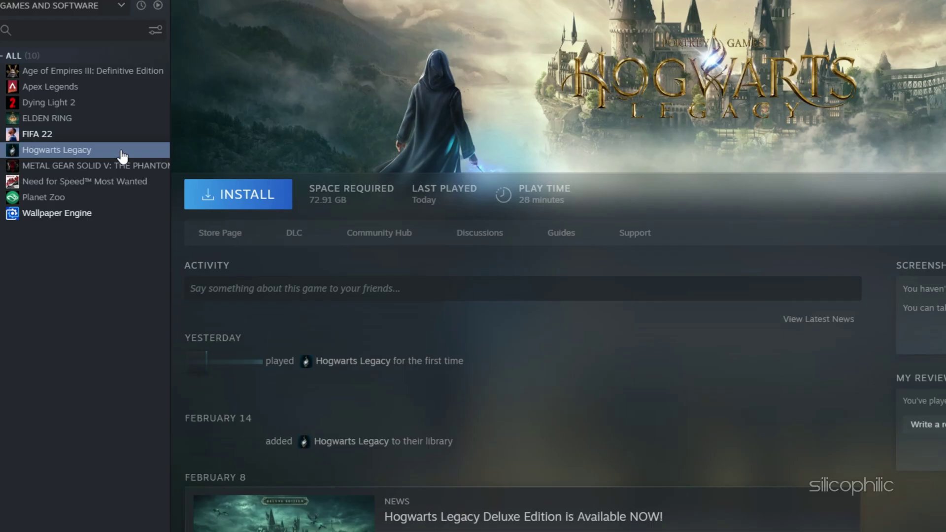
Install Hogwarts Legacy from the Steam library with E:\SteamLibrary as the install location
left_click(238, 194)
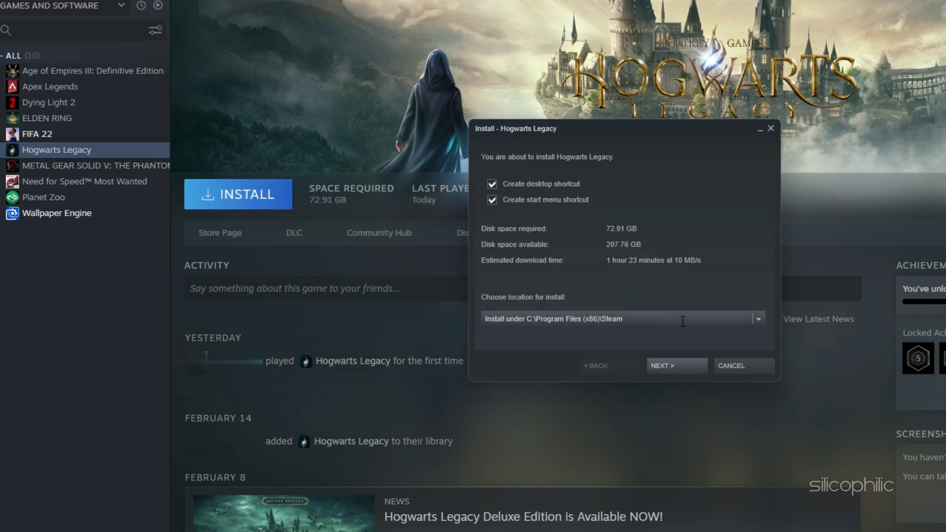
left_click(761, 320)
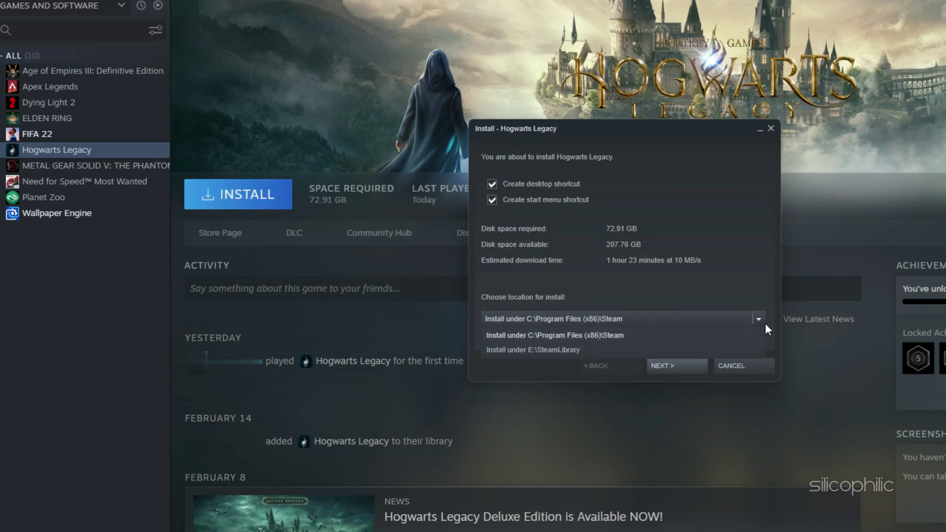
left_click(578, 346)
left_click(684, 373)
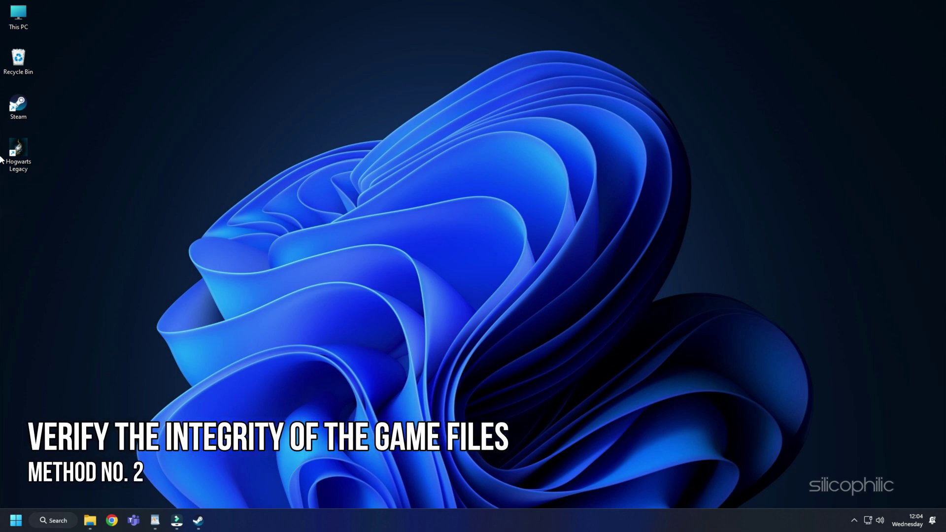
Verify the integrity of Hogwarts Legacy's local game files from its properties in the Steam library
left_click(198, 520)
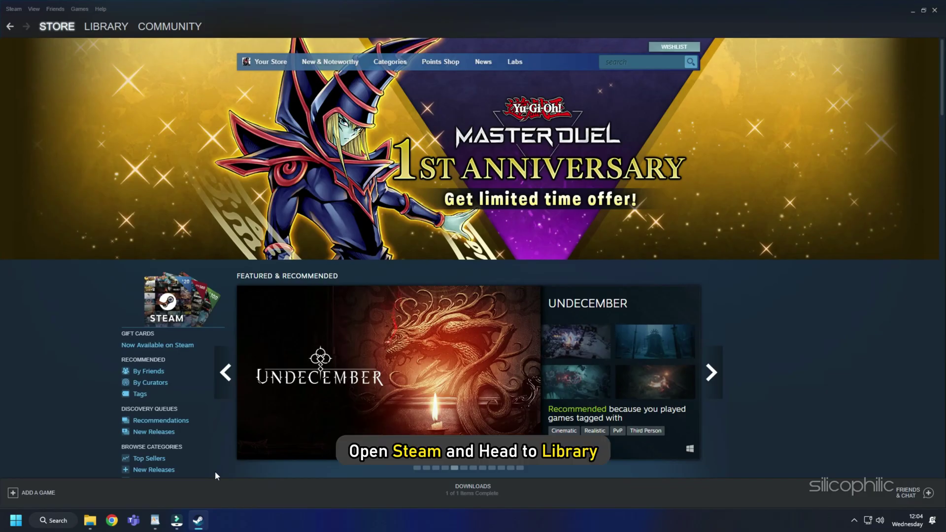
left_click(106, 26)
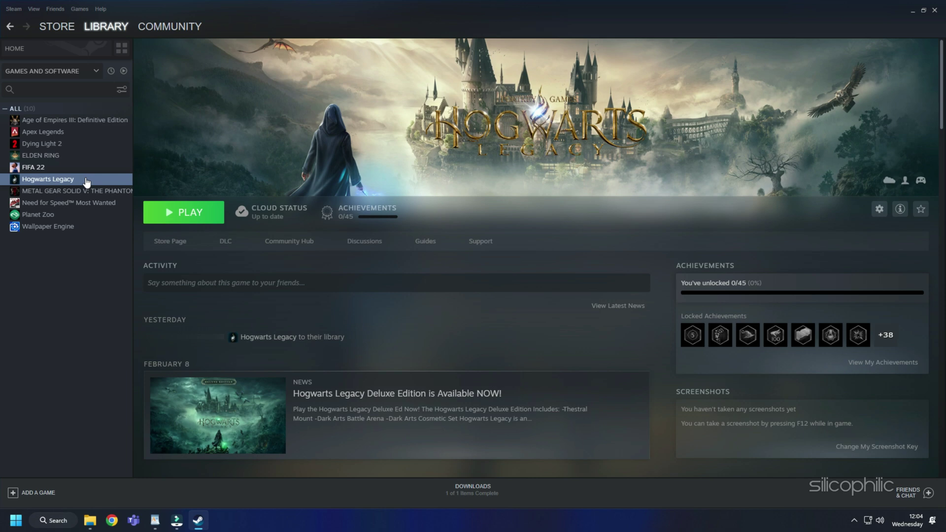
right_click(85, 181)
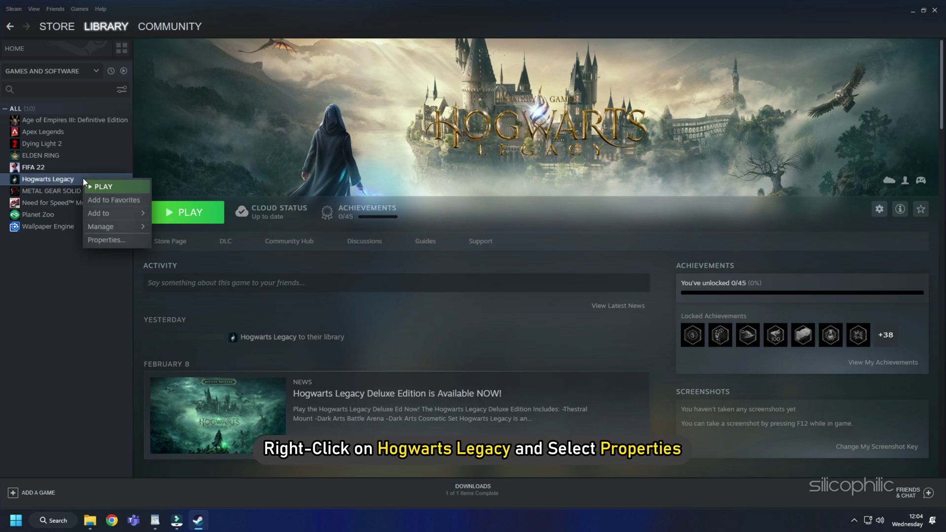
left_click(130, 244)
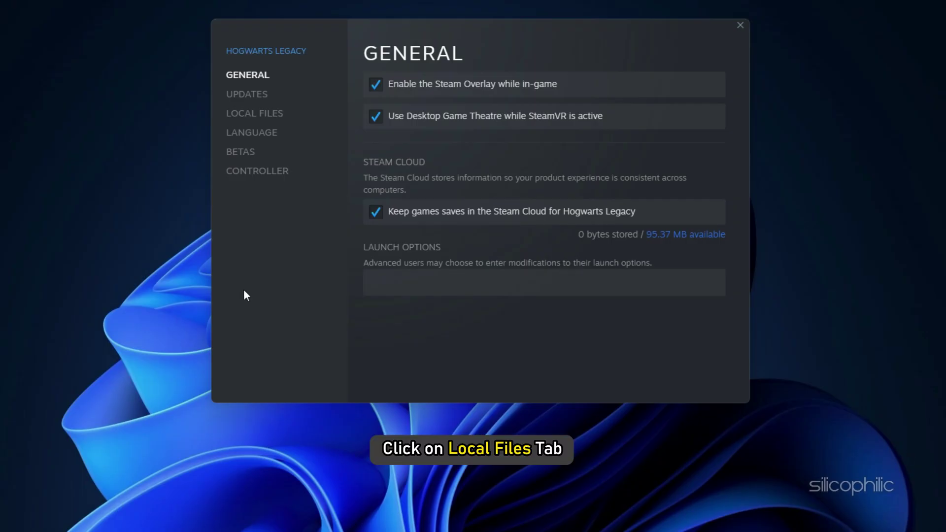
left_click(256, 115)
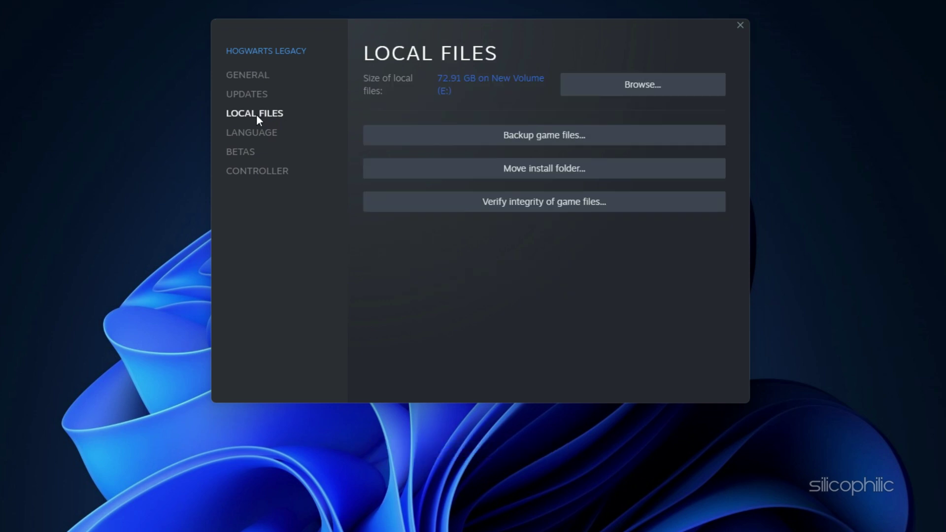
left_click(614, 205)
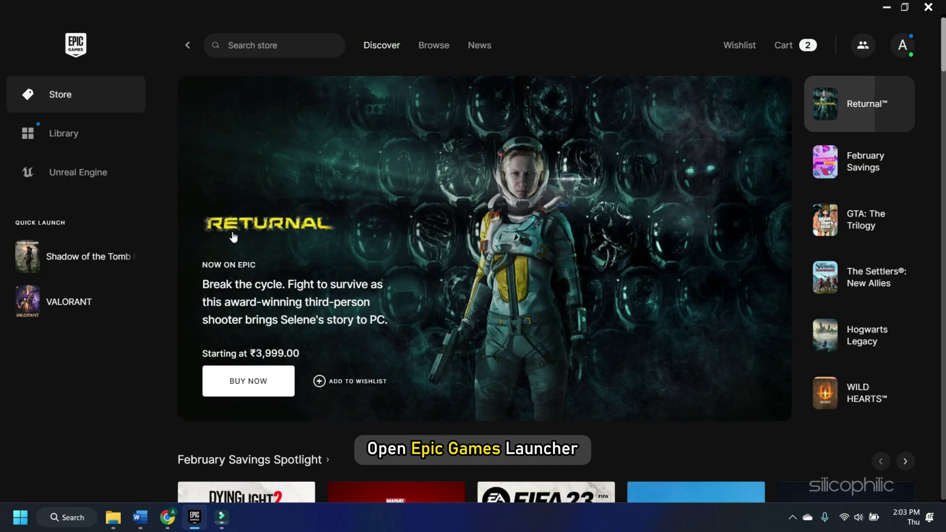
In the Epic Games Launcher library, open the Manage options for Shadow of the Tomb Raider
left_click(67, 135)
right_click(287, 267)
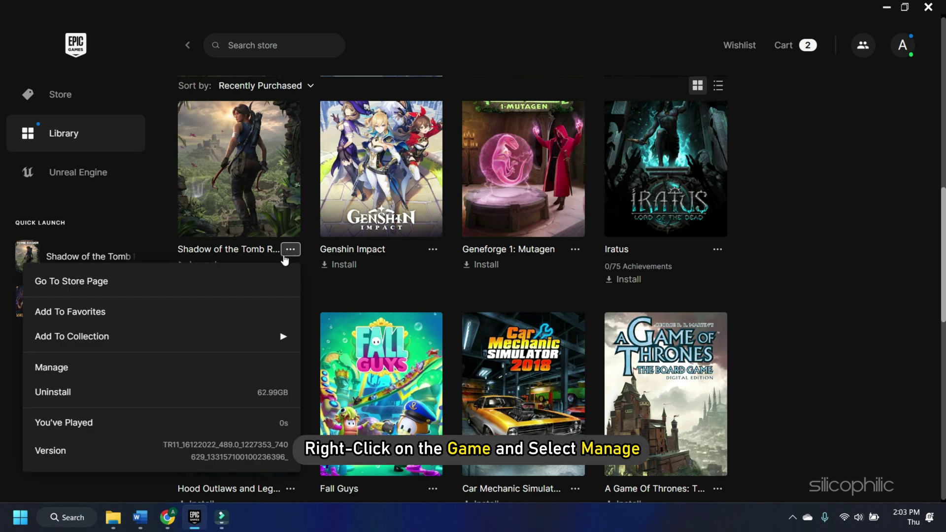
left_click(220, 367)
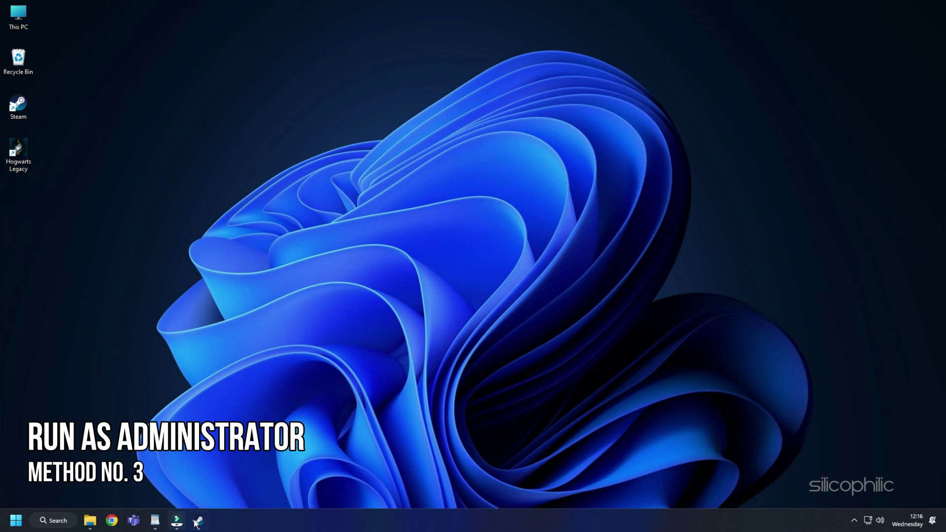
Switch to the Steam library and browse the local files of Hogwarts Legacy
left_click(197, 521)
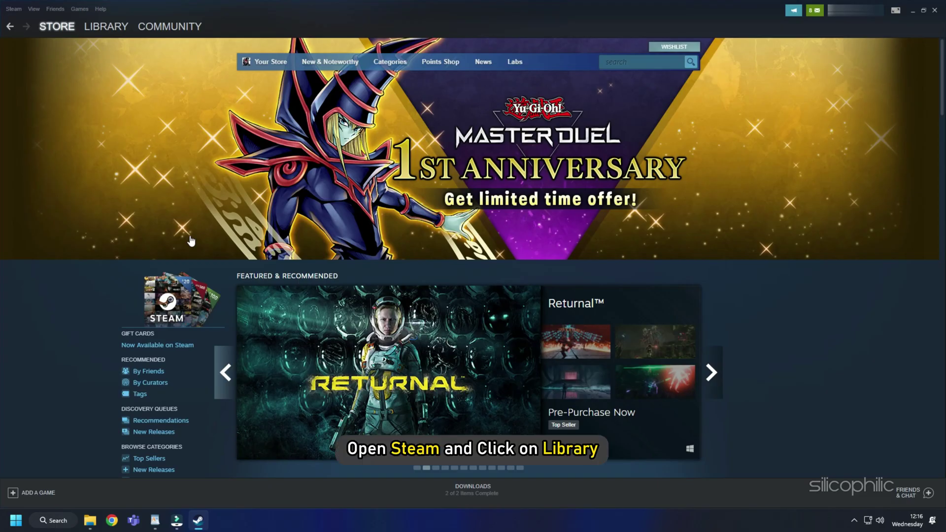
left_click(112, 27)
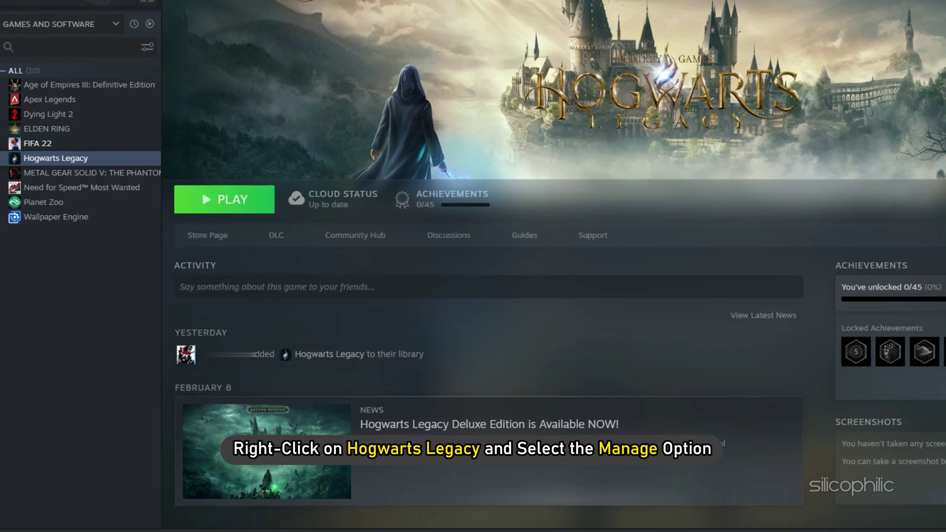
right_click(106, 158)
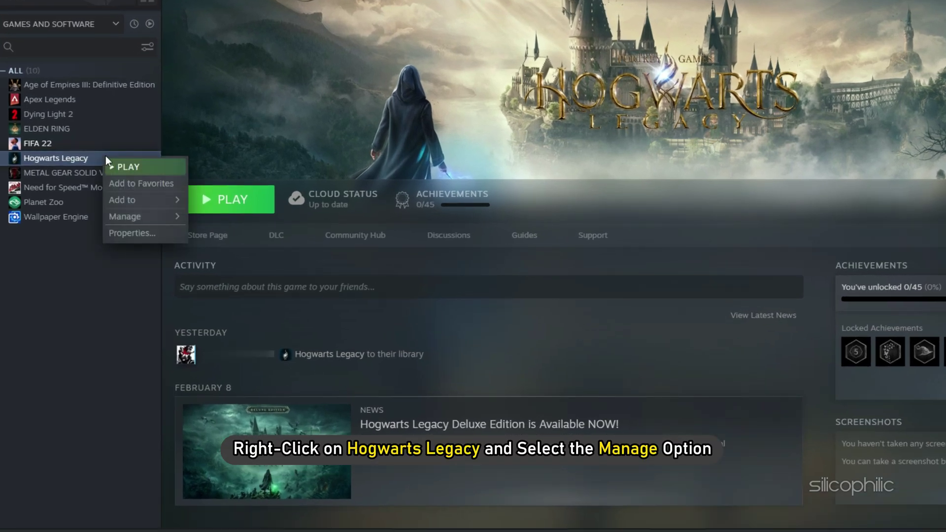
mouse_move(143, 218)
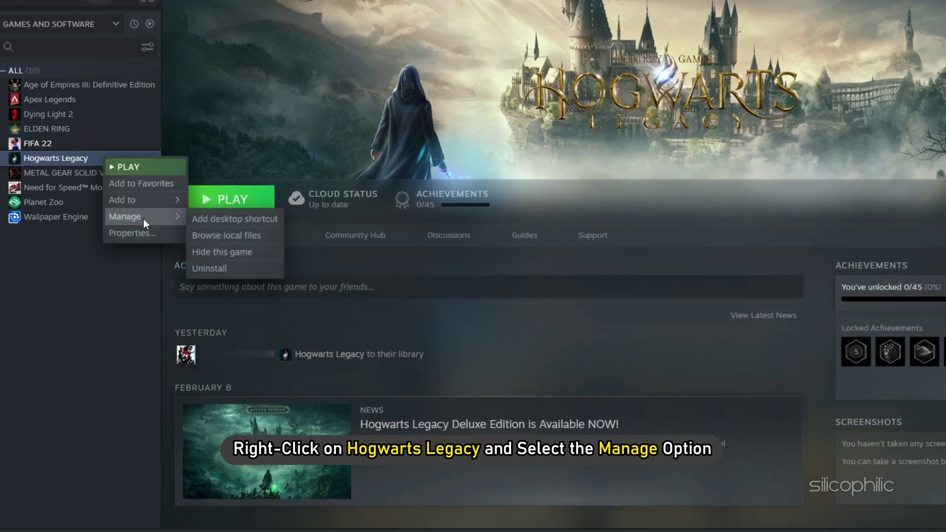
left_click(255, 235)
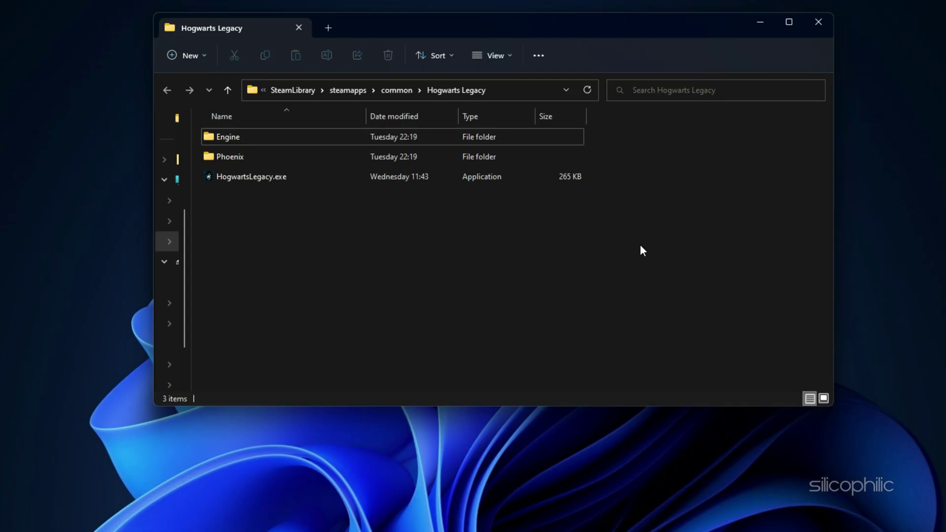
Set HogwartsLegacy.exe to run as an administrator in its compatibility properties and save the change
left_click(292, 176)
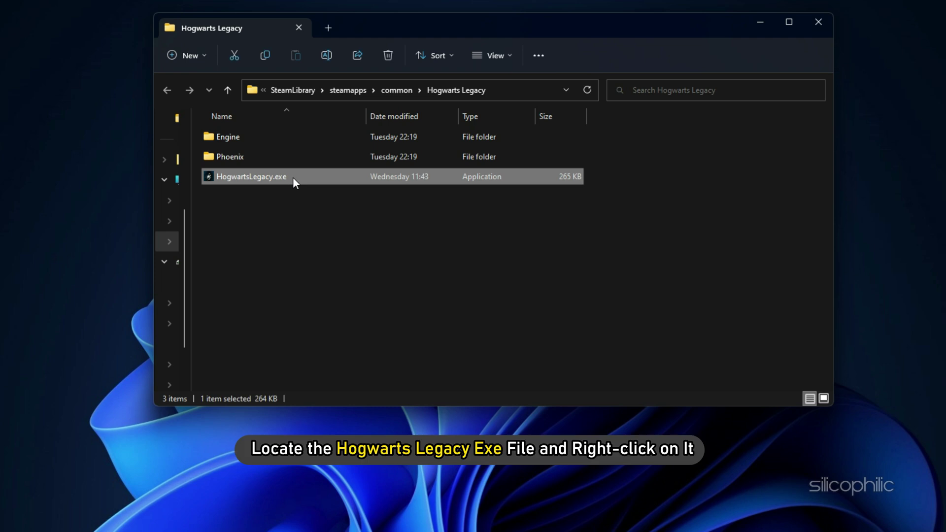
right_click(292, 176)
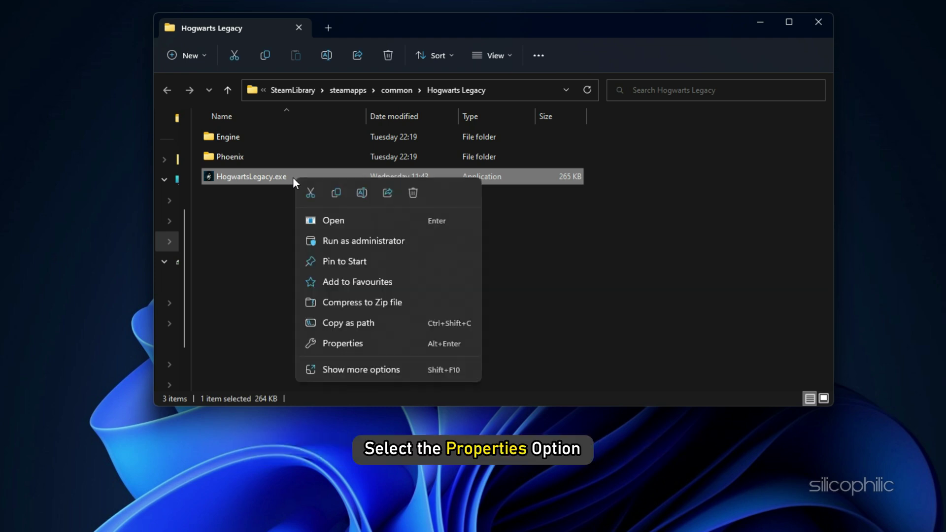
left_click(357, 338)
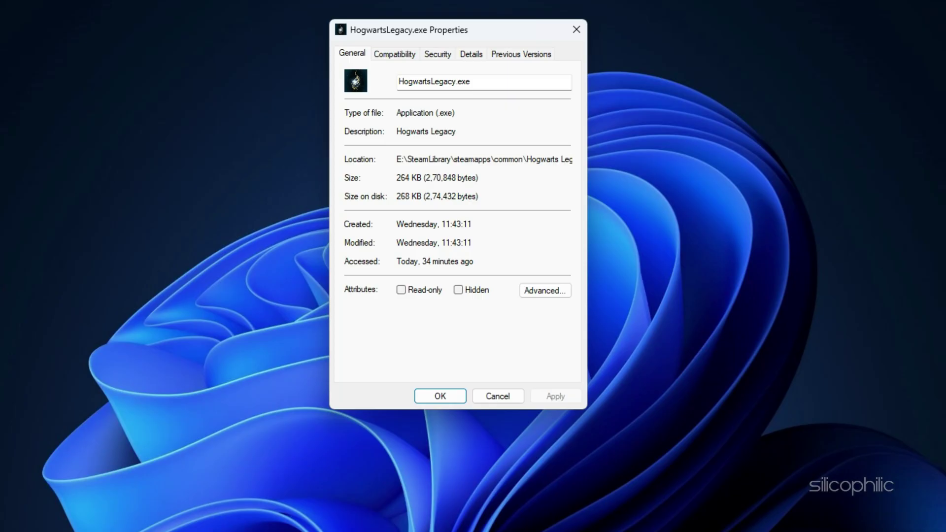
left_click(390, 61)
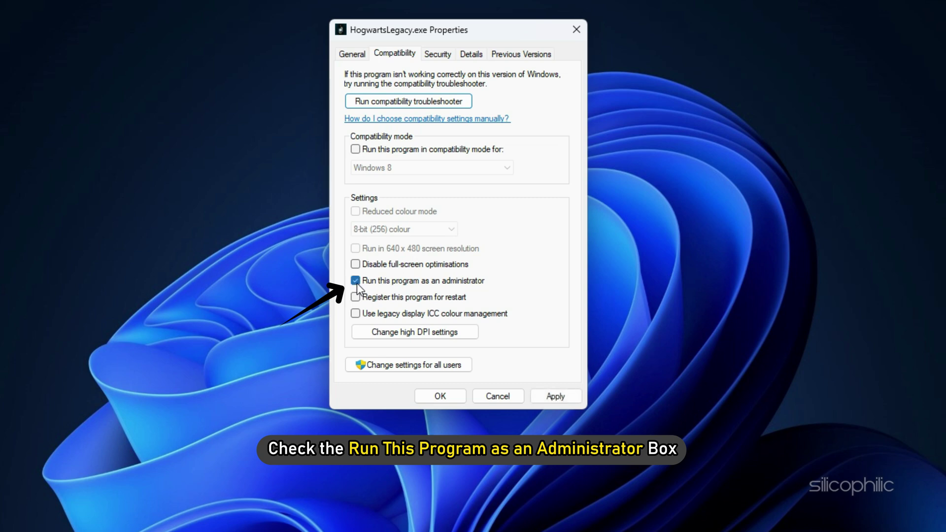
left_click(572, 398)
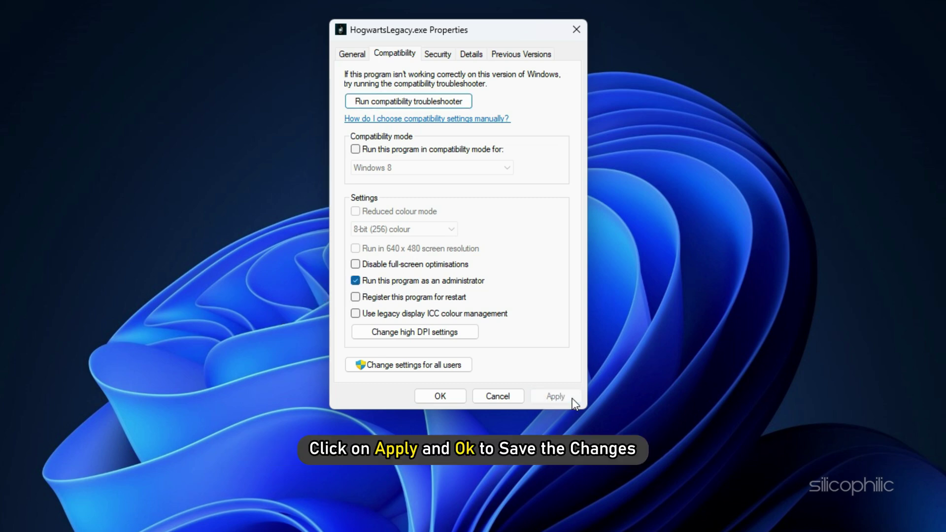
left_click(458, 398)
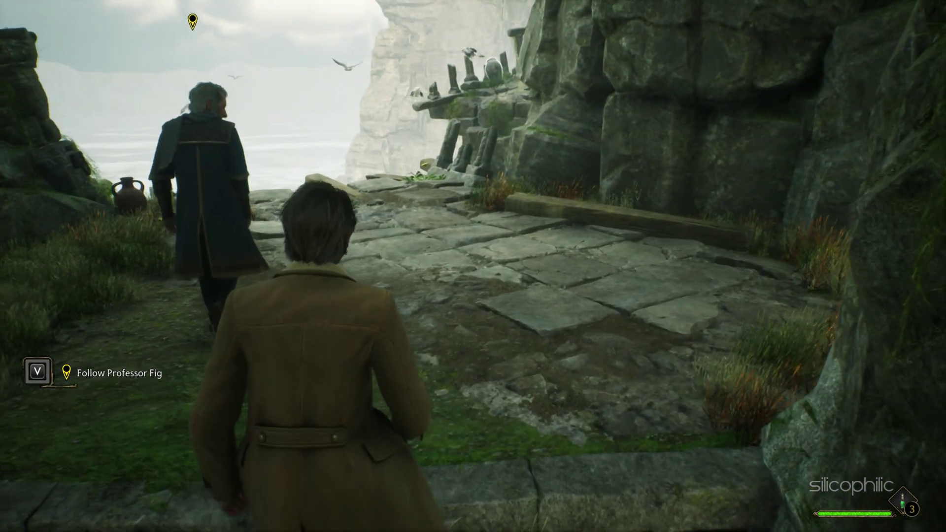
key("w")
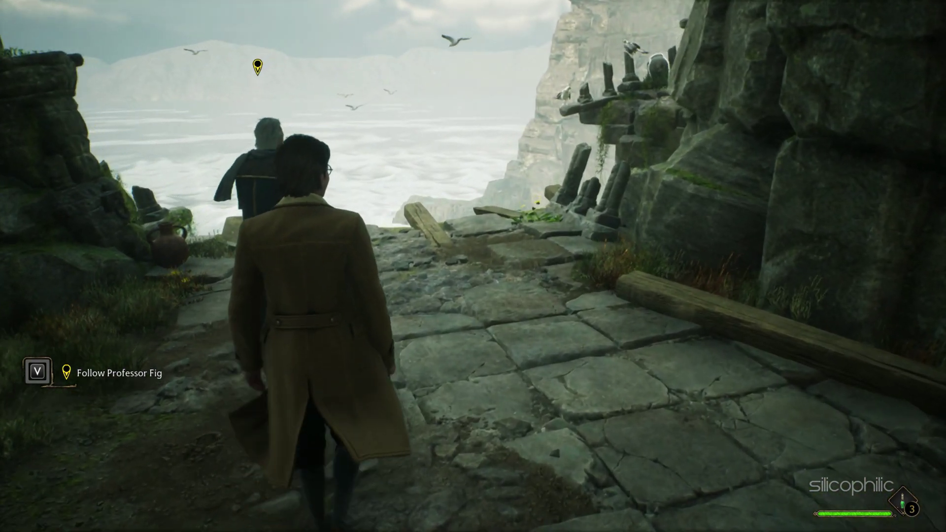